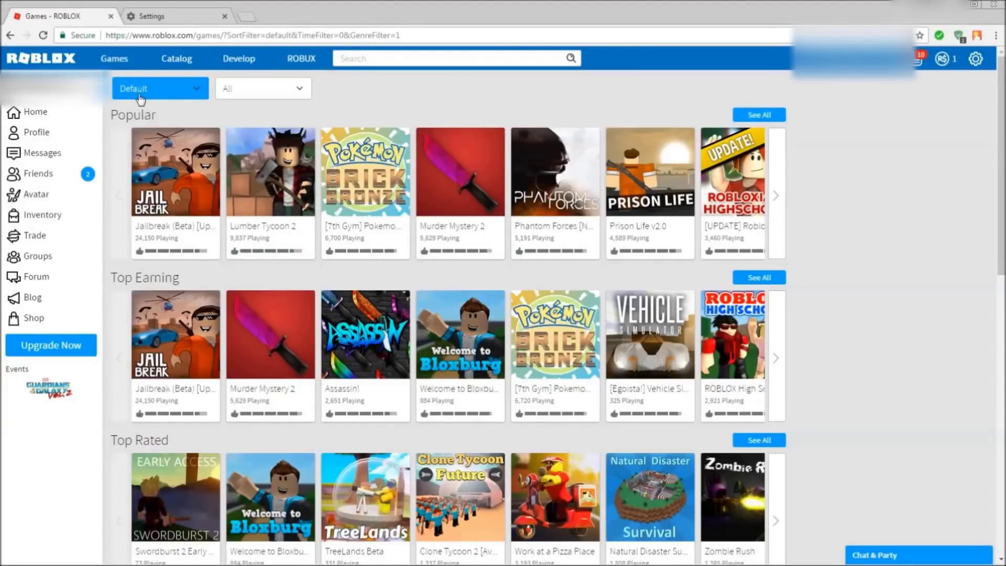
Open the Lumber Tycoon 2 game page and bring up the Windows Control Panel.
{"action": "left_click", "coordinate": [267, 195]}
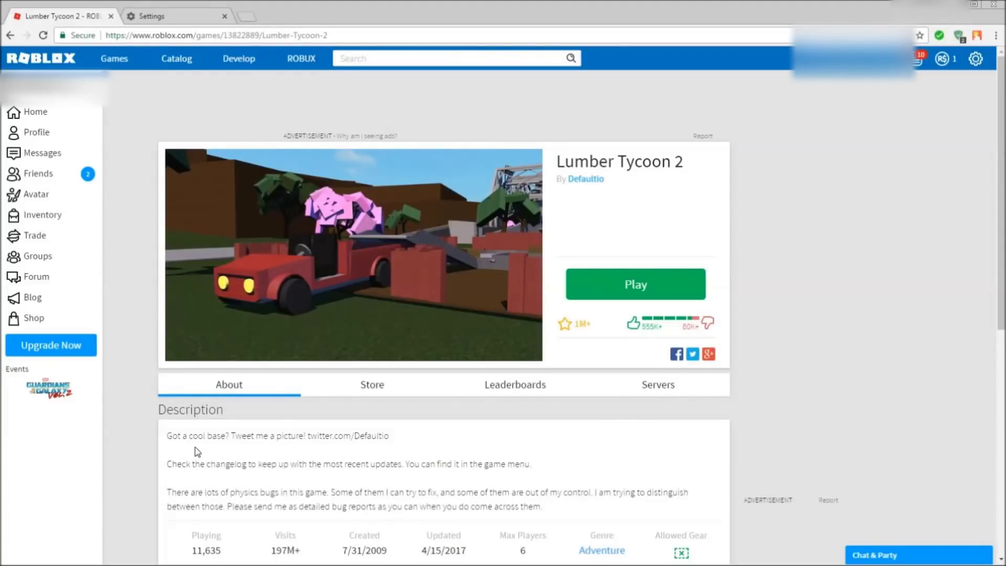
{"action": "key", "text": "super"}
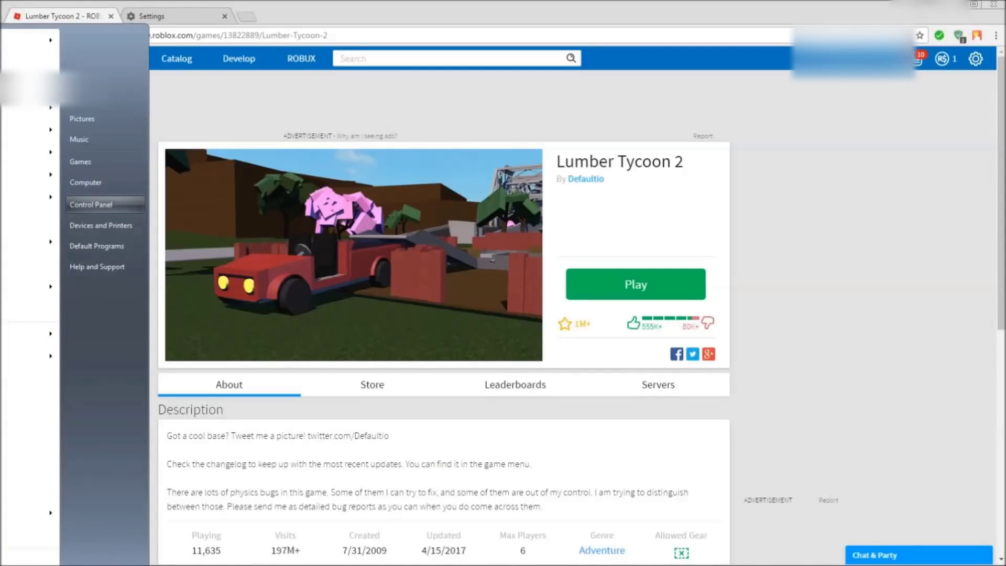
{"action": "key", "text": "Return"}
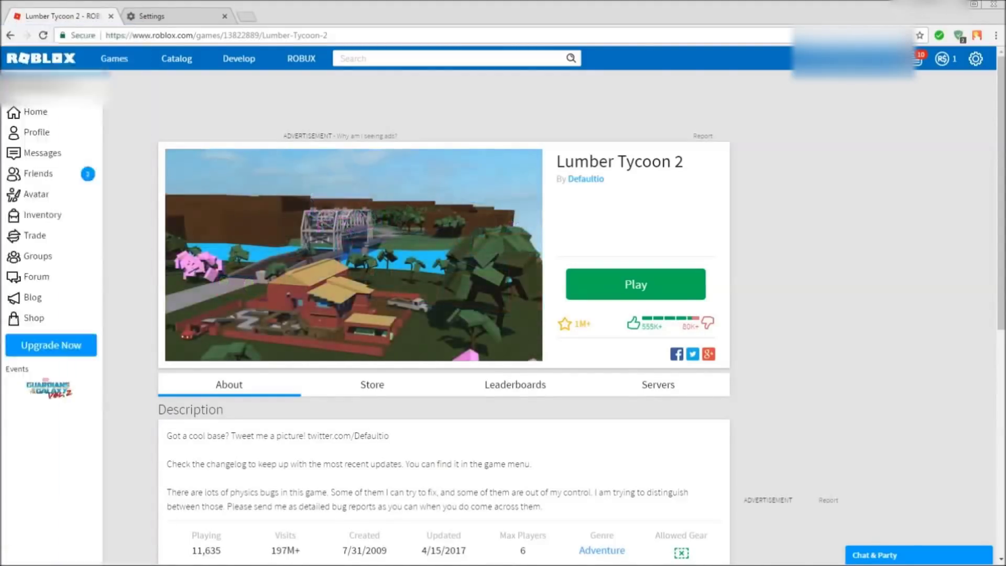
{"action": "left_click_drag", "start_coordinate": [566, 137], "coordinate": [462, 121]}
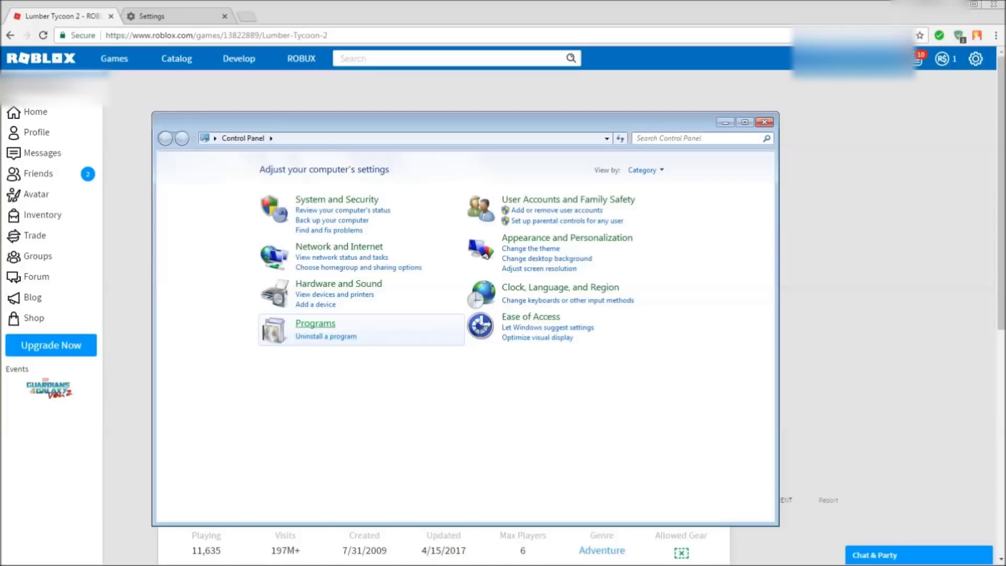
Go to Programs and Features in the Control Panel and search the installed programs for Roblox.
{"action": "left_click", "coordinate": [317, 324]}
{"action": "left_click", "coordinate": [165, 138]}
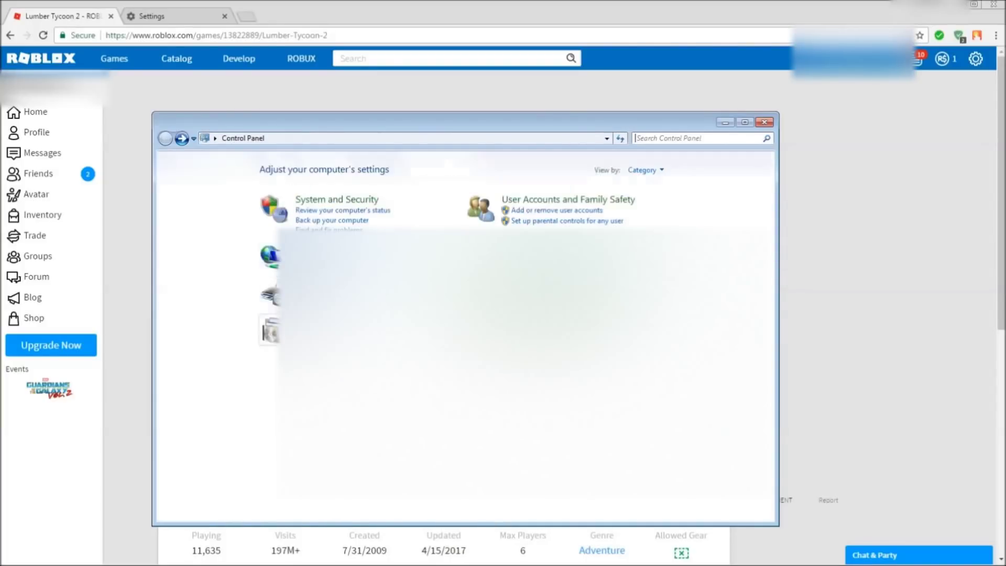
{"action": "left_click", "coordinate": [325, 332]}
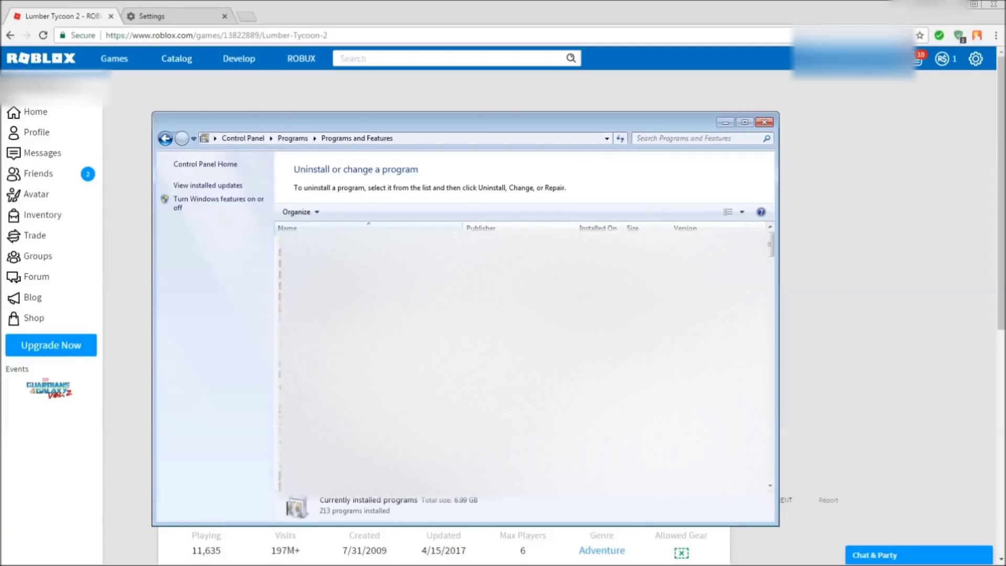
{"action": "left_click", "coordinate": [692, 138]}
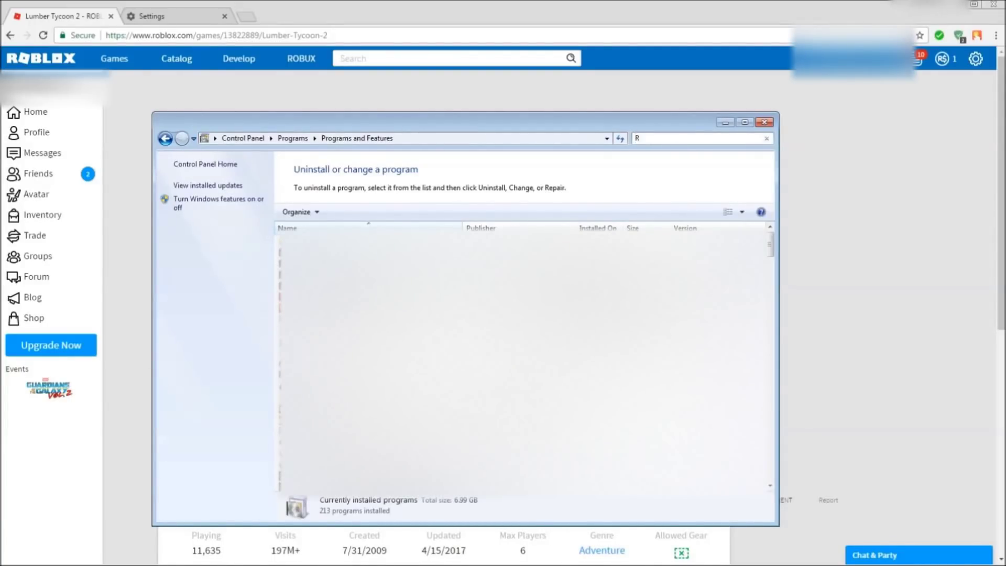
{"action": "type", "text": "Ribki"}
{"action": "key", "text": "BackSpace"}
{"action": "key", "text": "BackSpace"}
{"action": "key", "text": "BackSpace"}
{"action": "key", "text": "BackSpace"}
{"action": "type", "text": "oblox"}
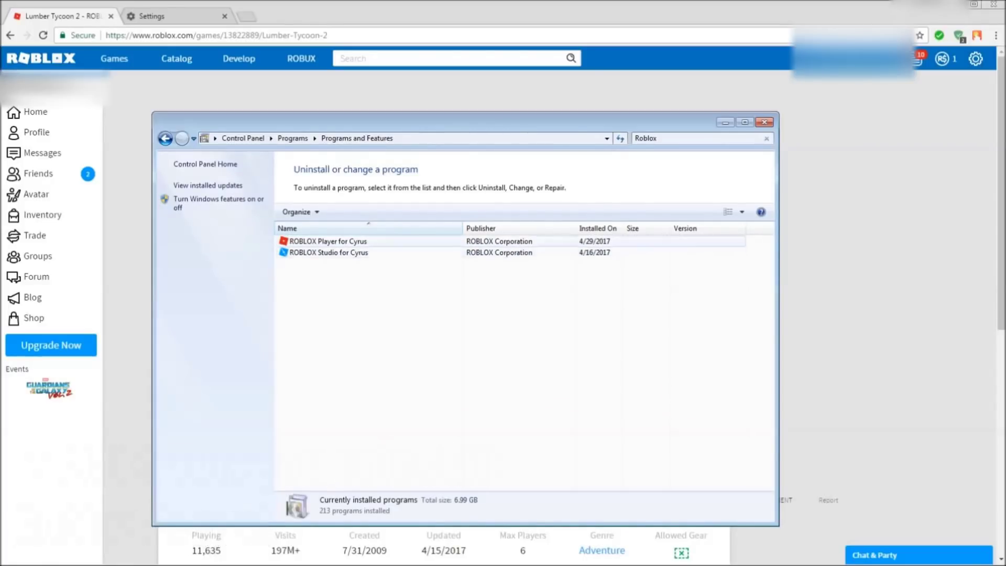
Uninstall ROBLOX Player, acknowledge the removal and close the Programs and Features window.
{"action": "left_click", "coordinate": [328, 241]}
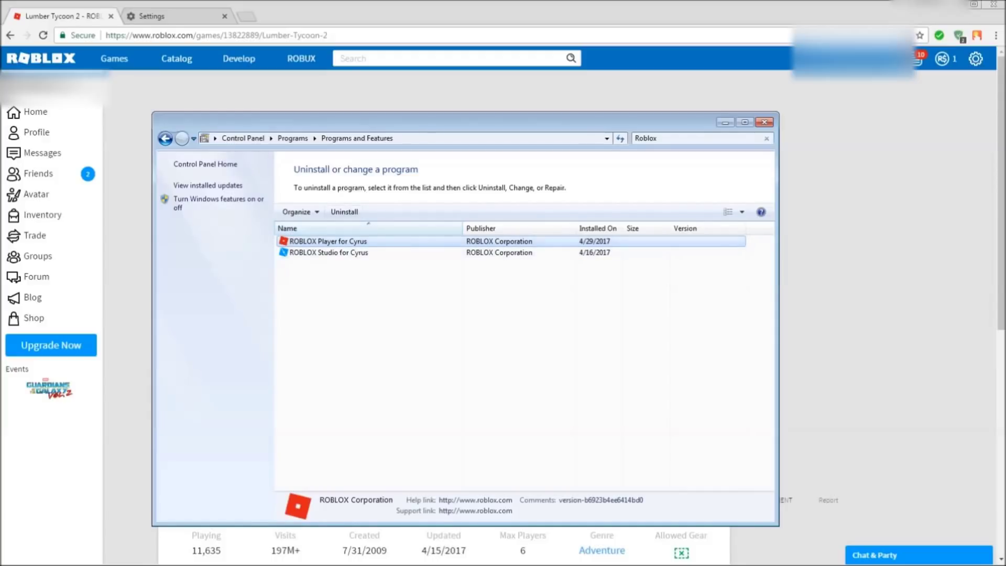
{"action": "left_click", "coordinate": [344, 212]}
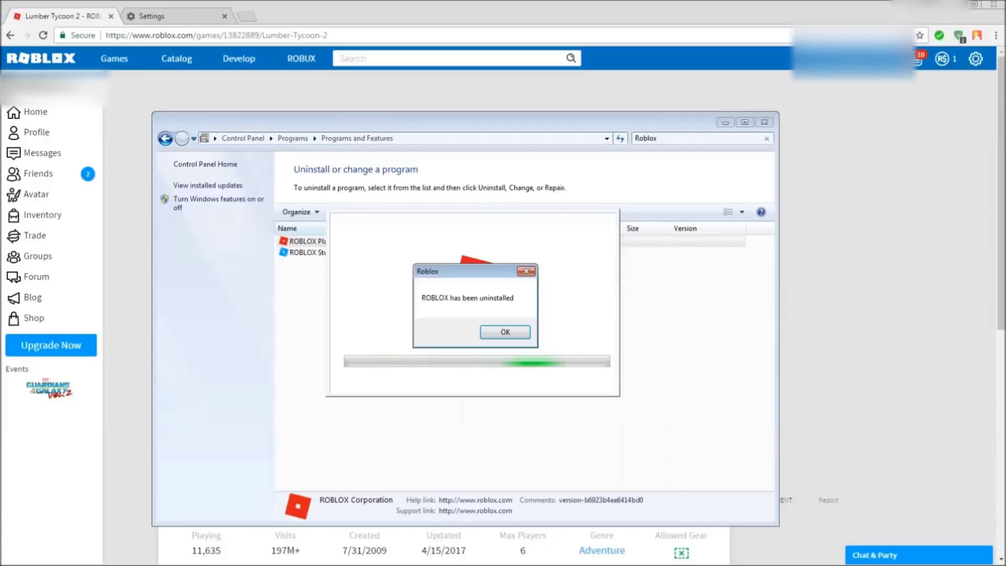
{"action": "key", "text": "Return"}
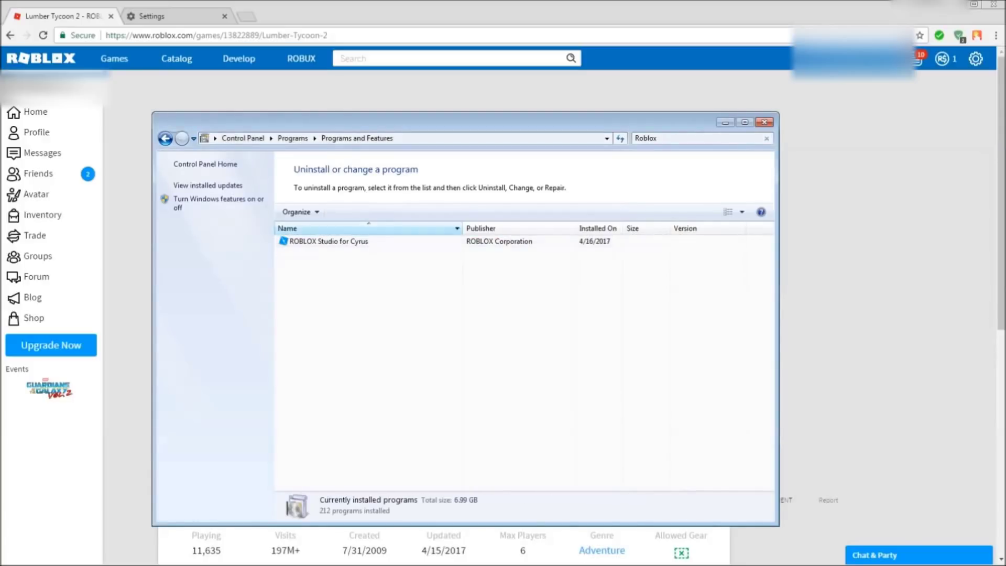
{"action": "left_click", "coordinate": [764, 122]}
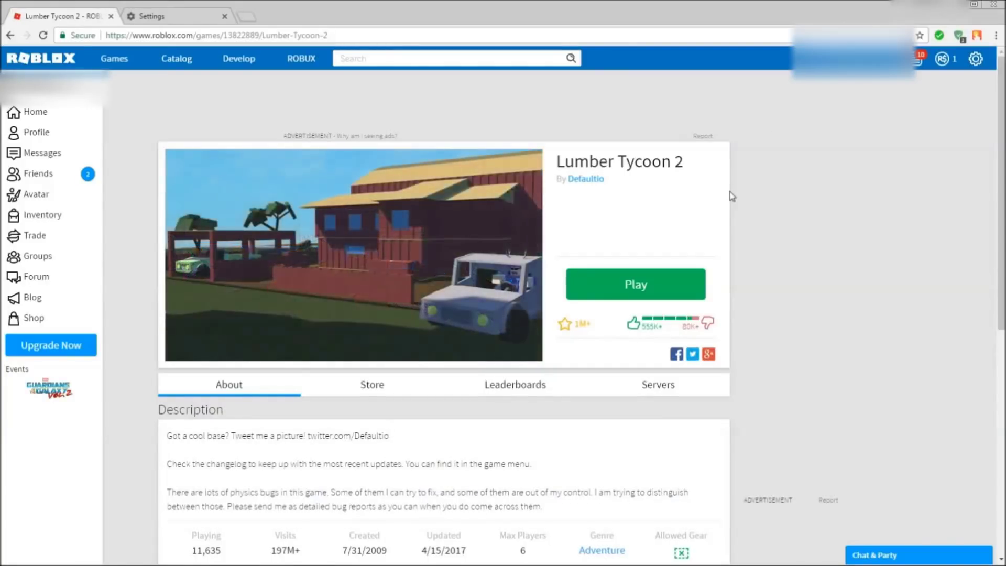
{"action": "left_click", "coordinate": [189, 23]}
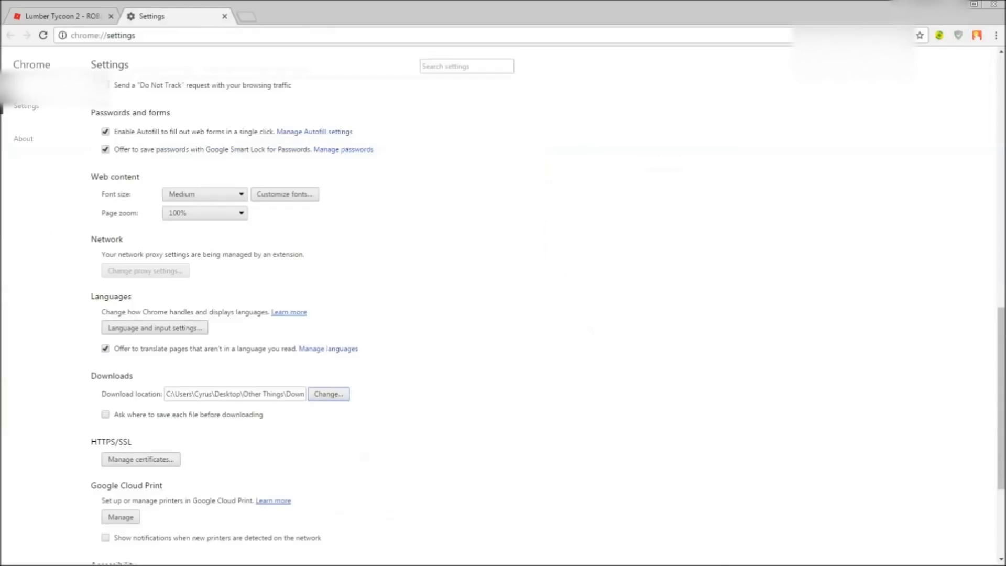
{"action": "scroll", "coordinate": [157, 164], "scroll_direction": "up", "scroll_amount": 10}
{"action": "left_click", "coordinate": [43, 35]}
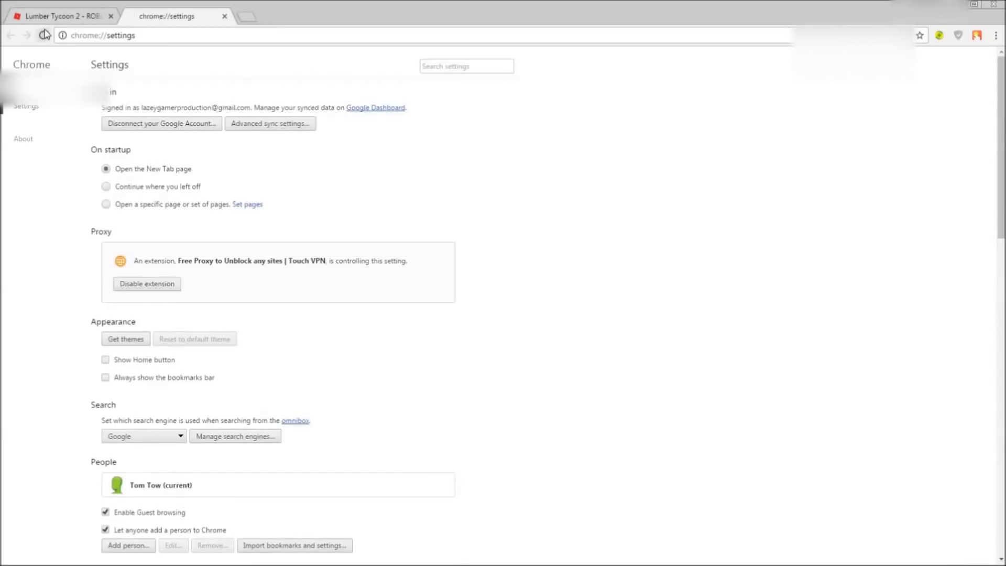
{"action": "left_click", "coordinate": [71, 18]}
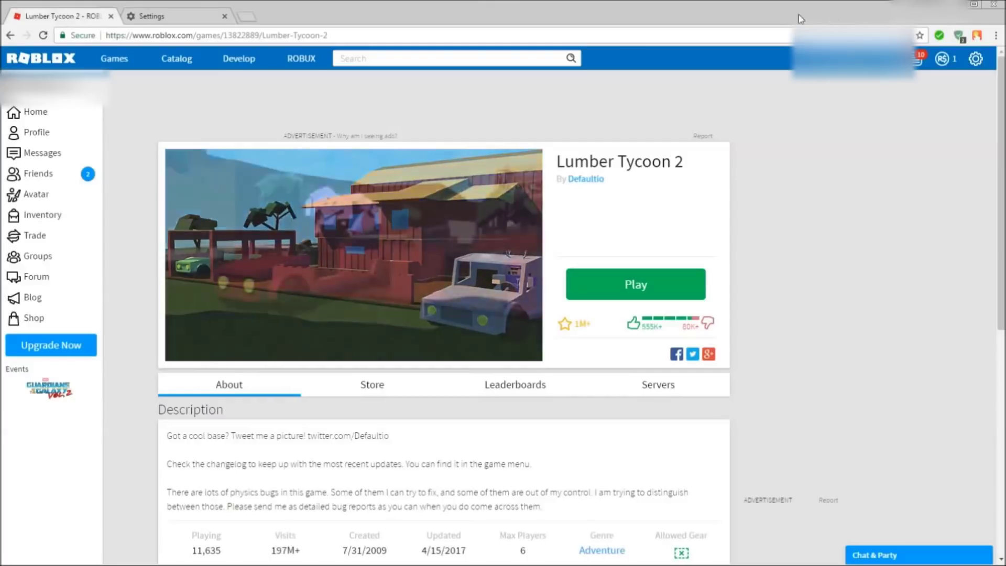
Open the Chrome settings from the game page and show the advanced settings.
{"action": "left_click", "coordinate": [996, 37]}
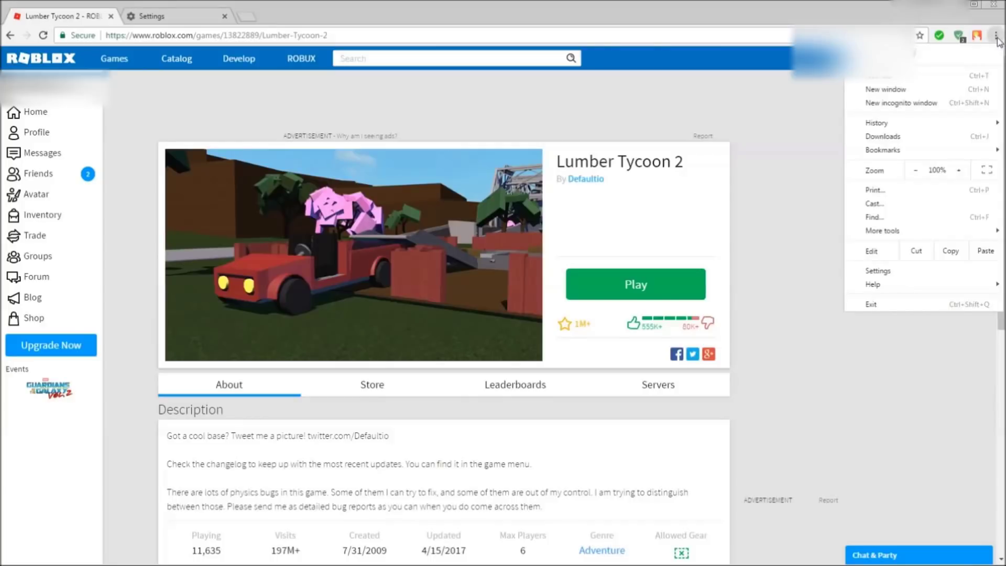
{"action": "left_click", "coordinate": [878, 271]}
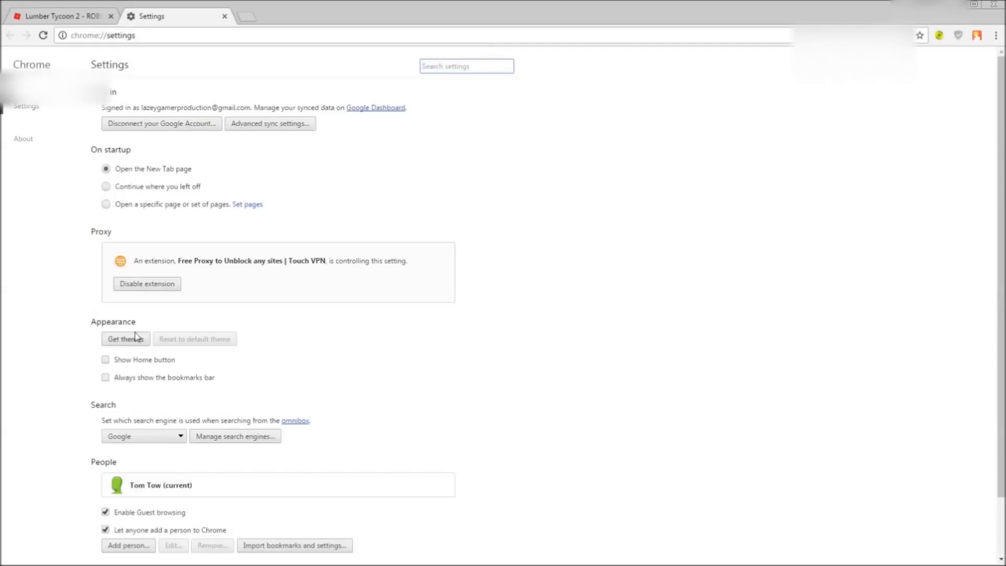
{"action": "scroll", "coordinate": [131, 314], "scroll_direction": "down", "scroll_amount": 3}
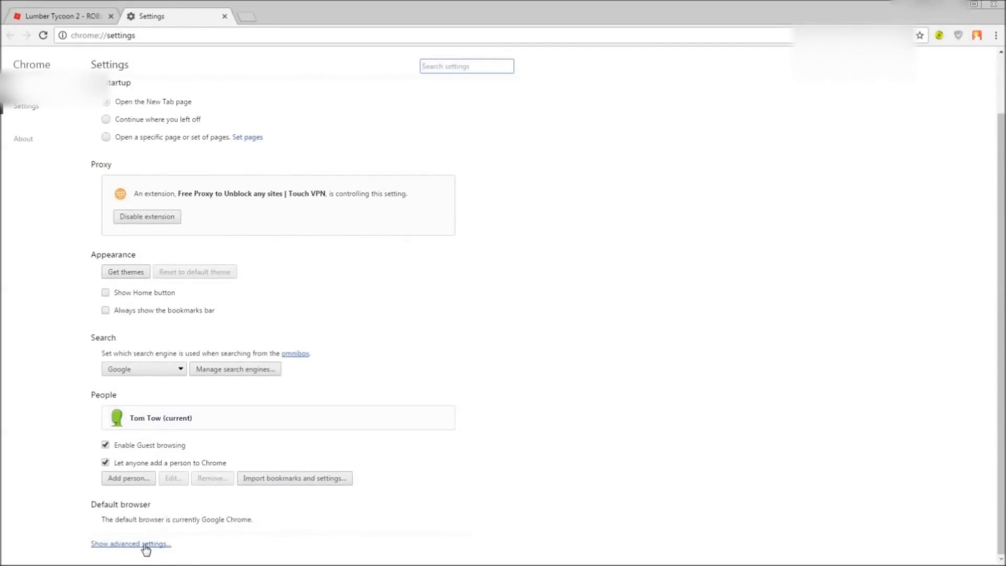
{"action": "left_click", "coordinate": [149, 545]}
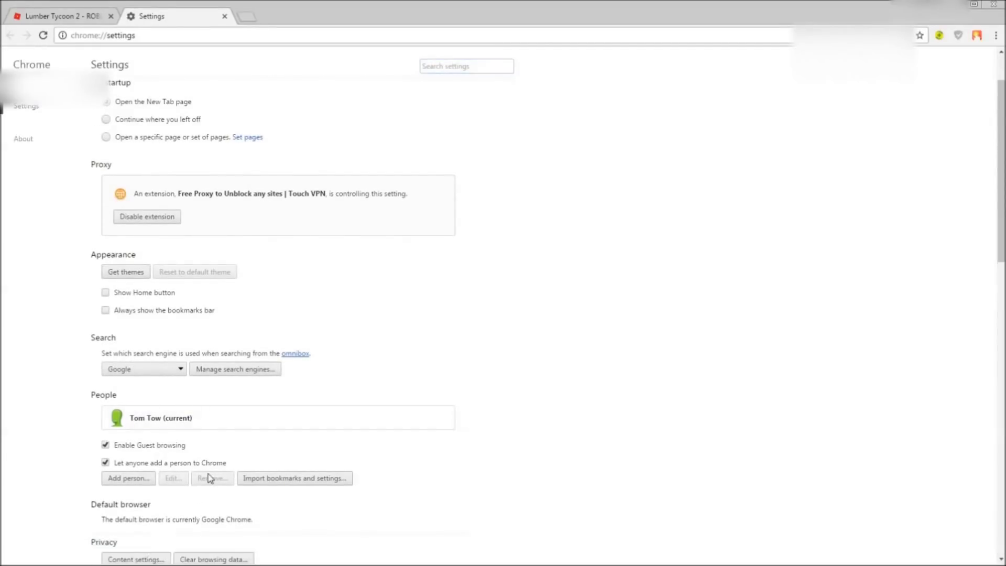
Set the browser's download location to the Desktop folder.
{"action": "scroll", "coordinate": [209, 476], "scroll_direction": "down", "scroll_amount": 6}
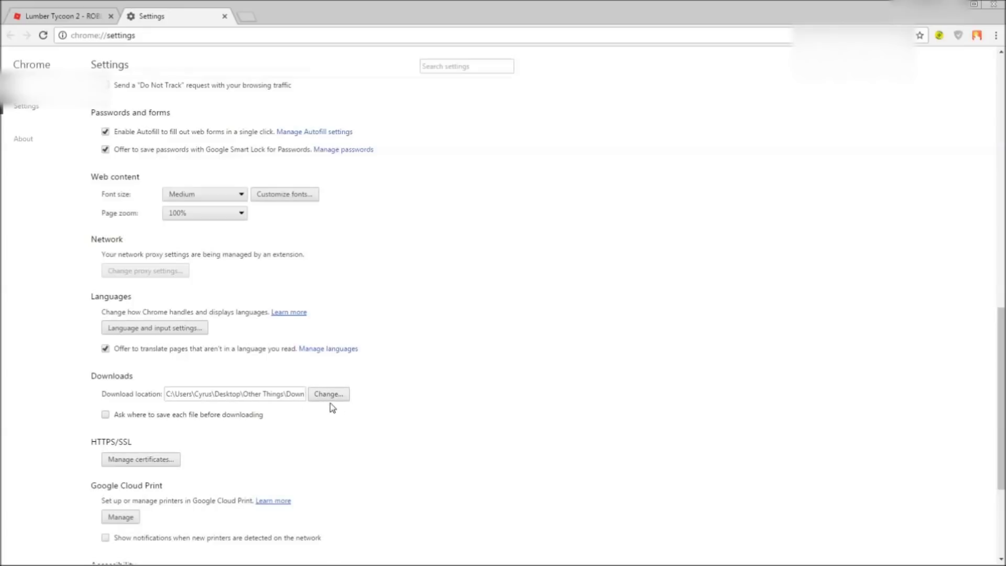
{"action": "left_click", "coordinate": [311, 398]}
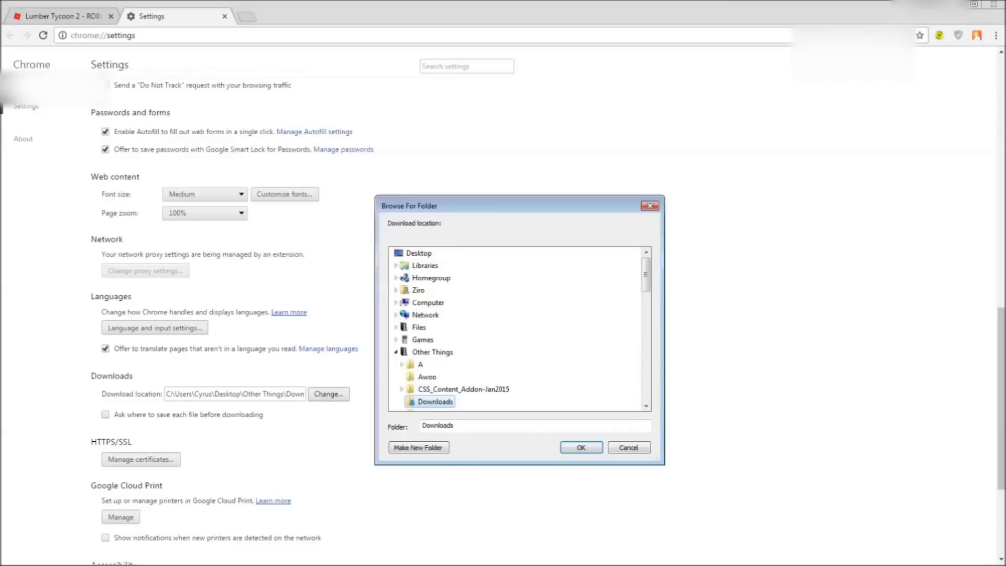
{"action": "left_click", "coordinate": [419, 253]}
{"action": "left_click", "coordinate": [580, 447]}
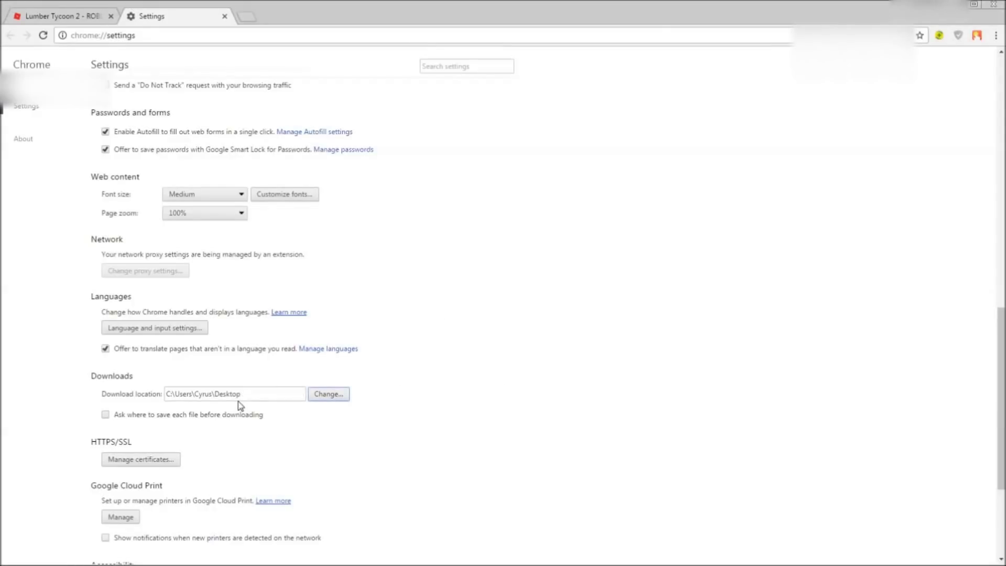
Set the browser's download location to the Downloads folder inside Other Things.
{"action": "left_click", "coordinate": [340, 398]}
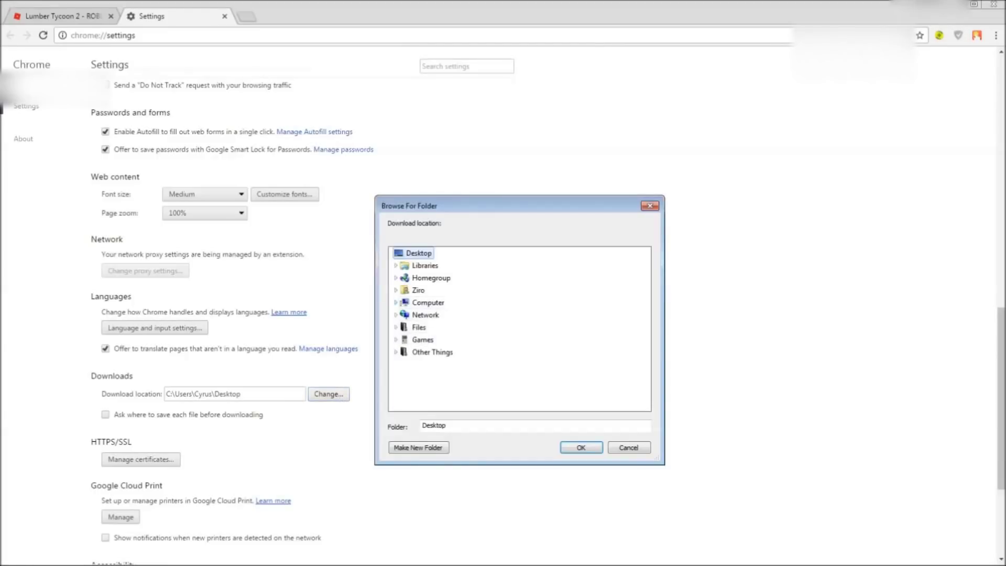
{"action": "left_click", "coordinate": [396, 352]}
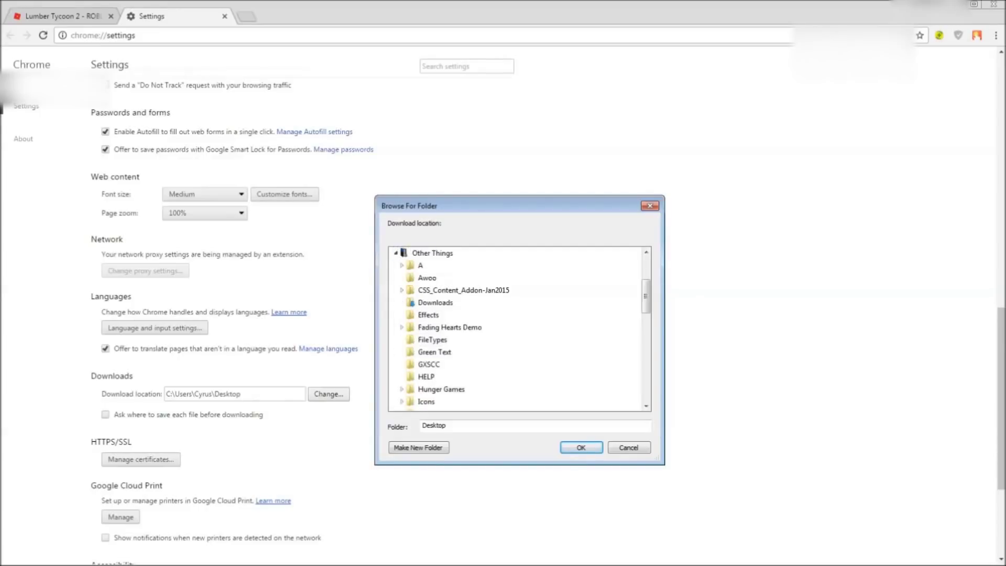
{"action": "left_click", "coordinate": [435, 303]}
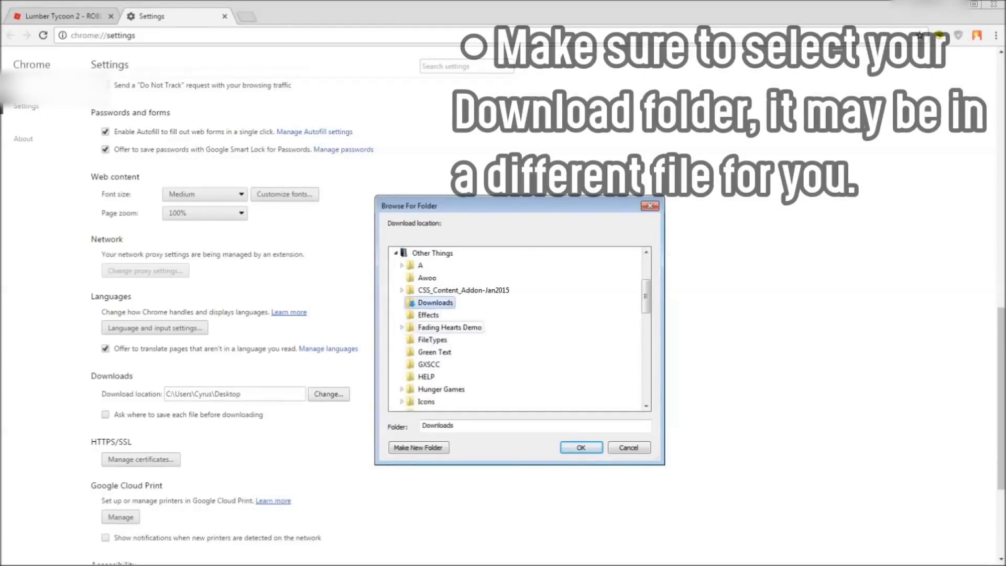
{"action": "scroll", "coordinate": [437, 309], "scroll_direction": "up", "scroll_amount": 3}
{"action": "scroll", "coordinate": [437, 314], "scroll_direction": "down", "scroll_amount": 2}
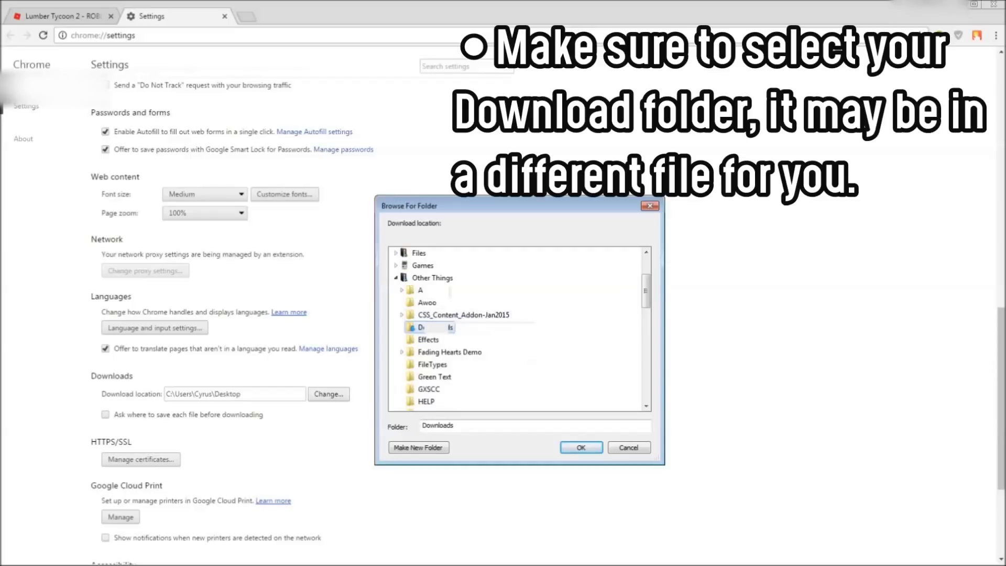
{"action": "left_click", "coordinate": [449, 352]}
{"action": "left_click", "coordinate": [402, 364]}
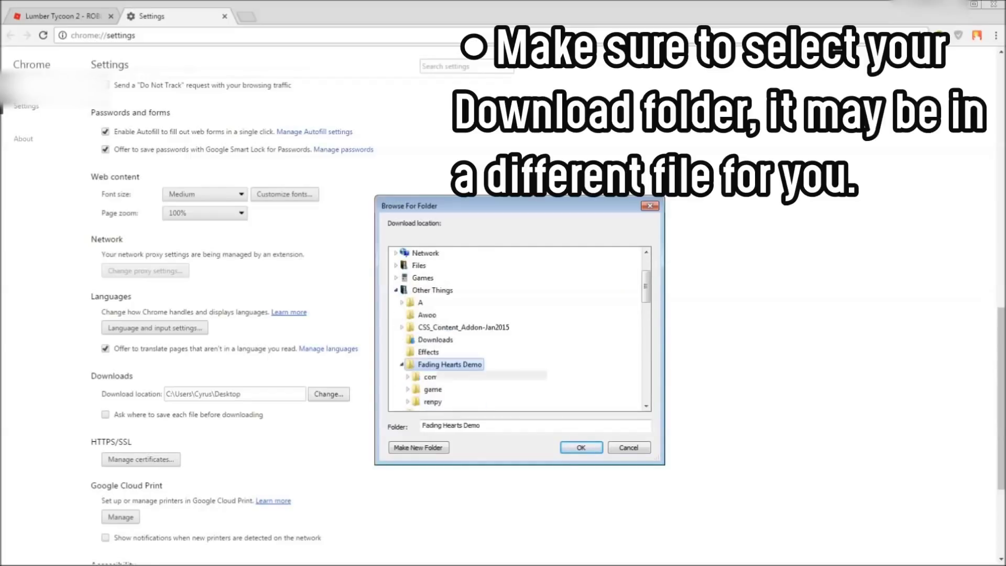
{"action": "left_click", "coordinate": [402, 364]}
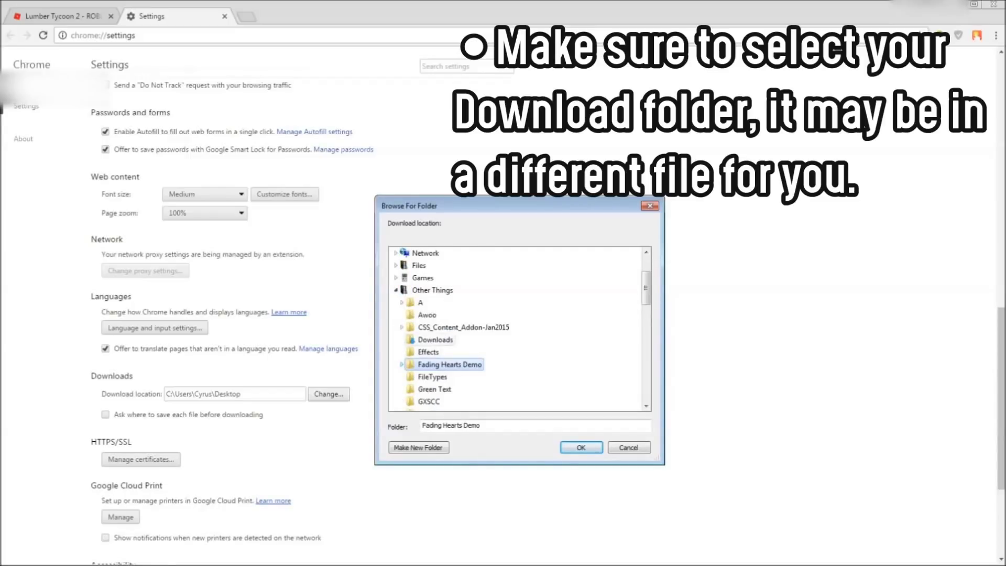
{"action": "left_click", "coordinate": [435, 339]}
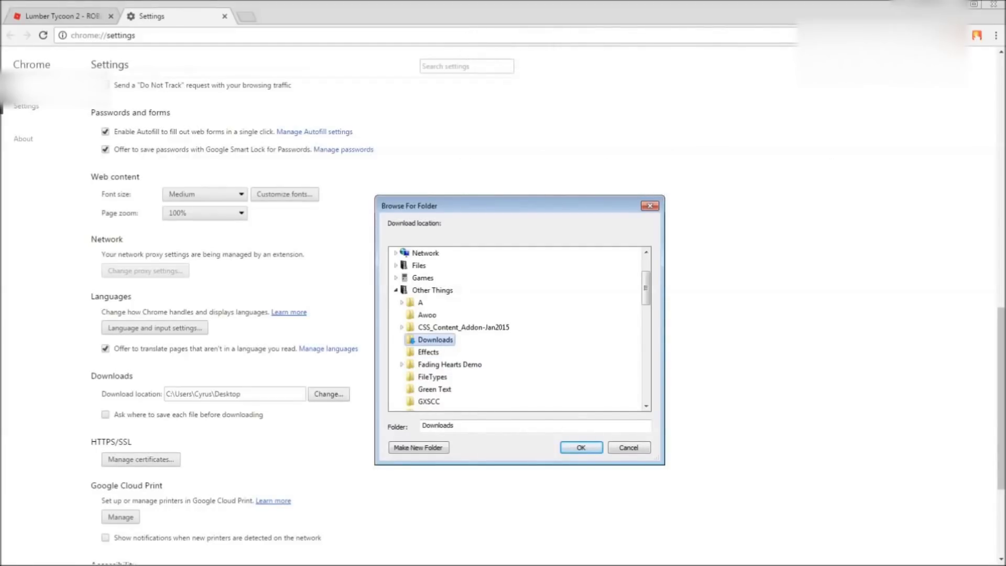
{"action": "left_click", "coordinate": [581, 447]}
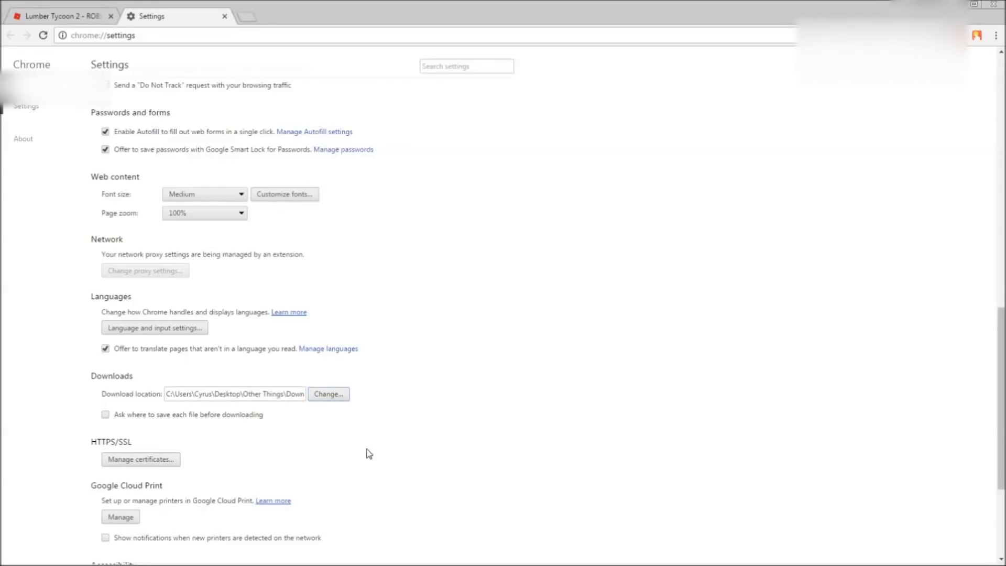
{"action": "scroll", "coordinate": [291, 215], "scroll_direction": "up", "scroll_amount": 10}
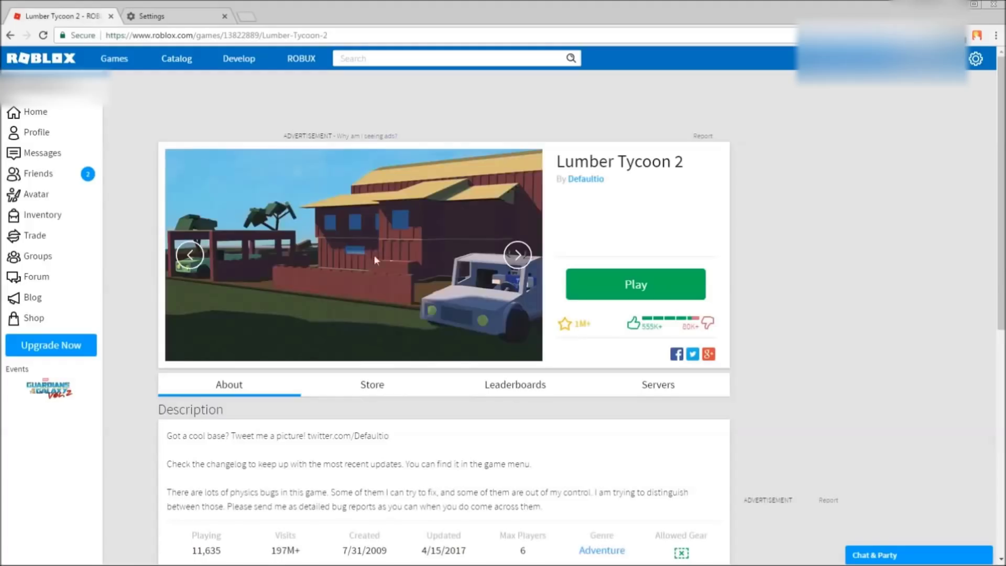
{"action": "left_click", "coordinate": [160, 19]}
{"action": "scroll", "coordinate": [331, 363], "scroll_direction": "down", "scroll_amount": 4}
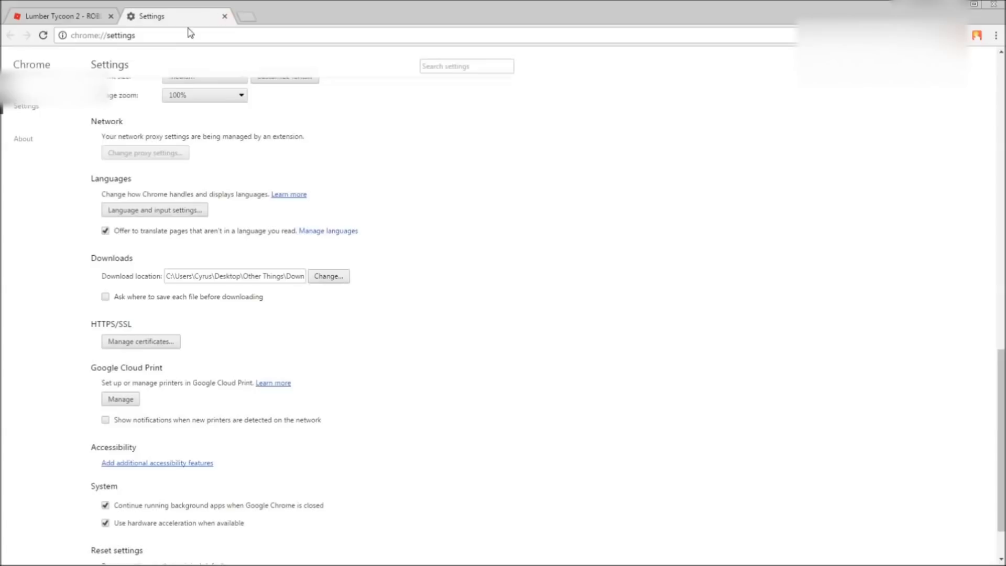
{"action": "scroll", "coordinate": [157, 209], "scroll_direction": "up", "scroll_amount": 10}
Return to the Lumber Tycoon 2 page, start the game and download the ROBLOX player installer.
{"action": "left_click", "coordinate": [65, 17]}
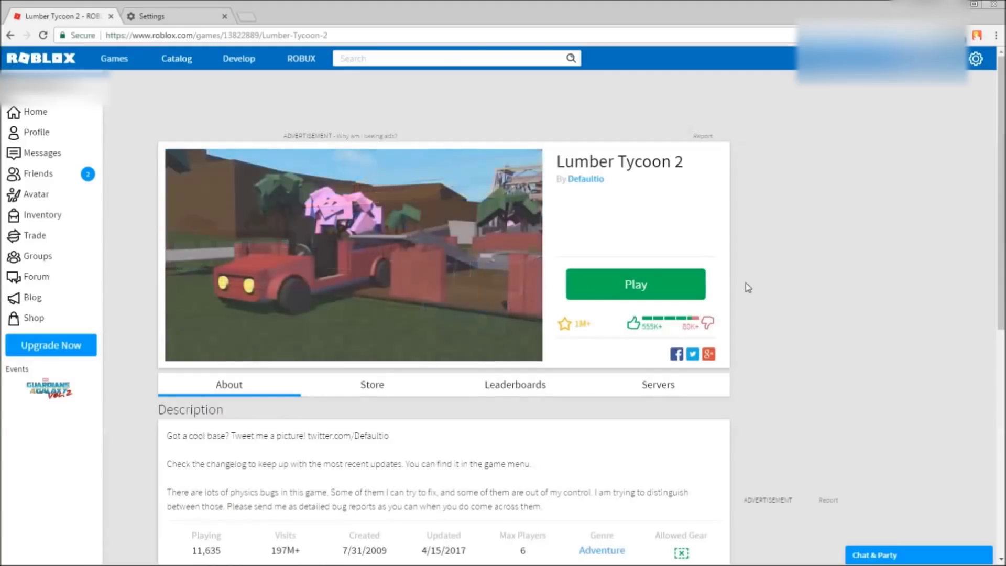
{"action": "left_click", "coordinate": [660, 287]}
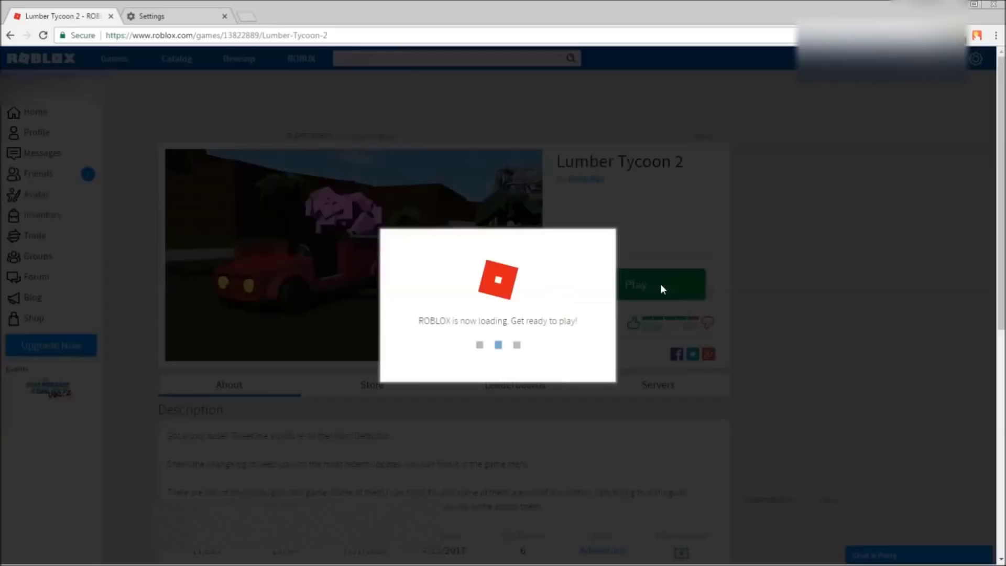
{"action": "left_click", "coordinate": [516, 346]}
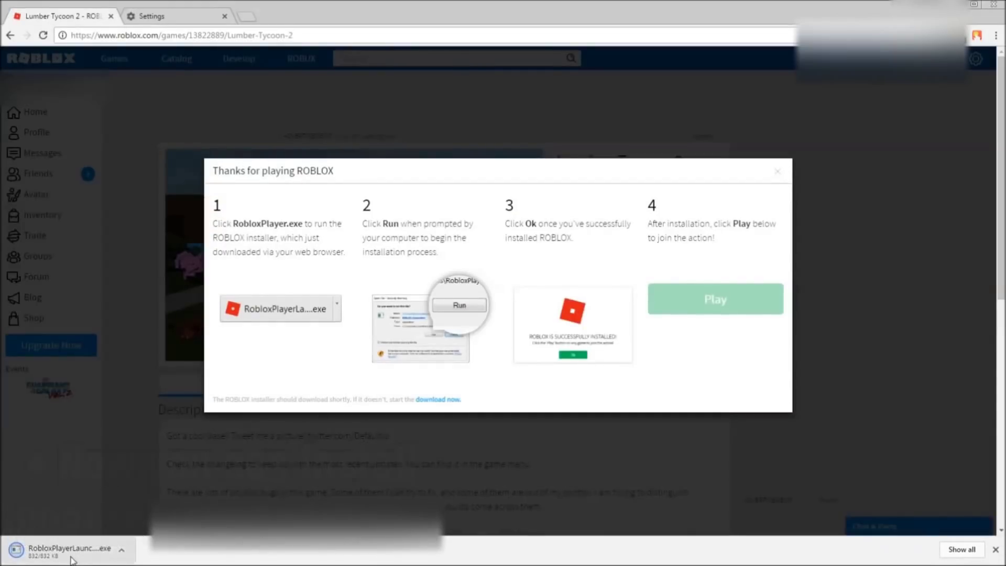
Run the downloaded RobloxPlayerLauncher installer, acknowledge the completed installation and dismiss the installation instructions on the game page.
{"action": "left_click", "coordinate": [71, 558]}
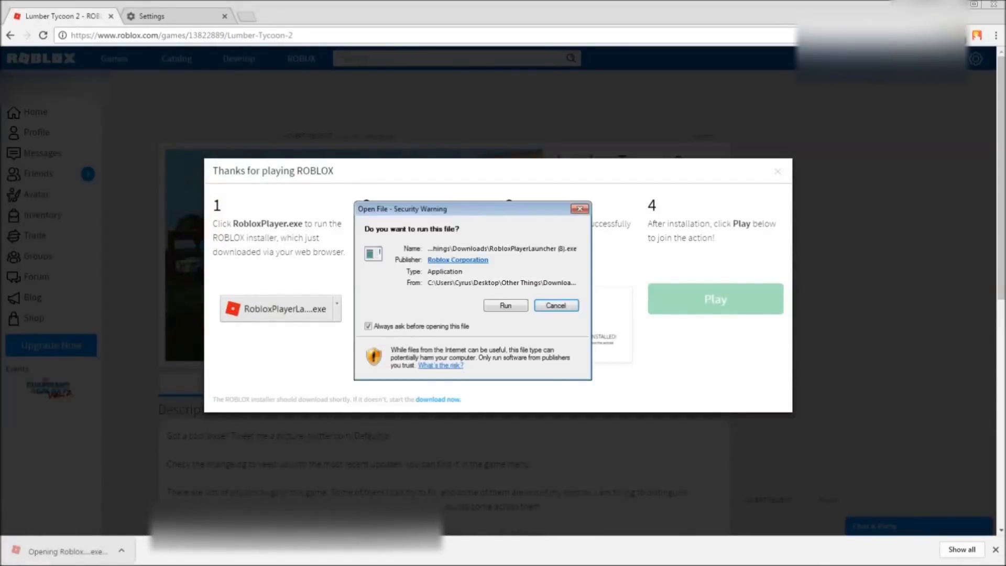
{"action": "left_click", "coordinate": [505, 306]}
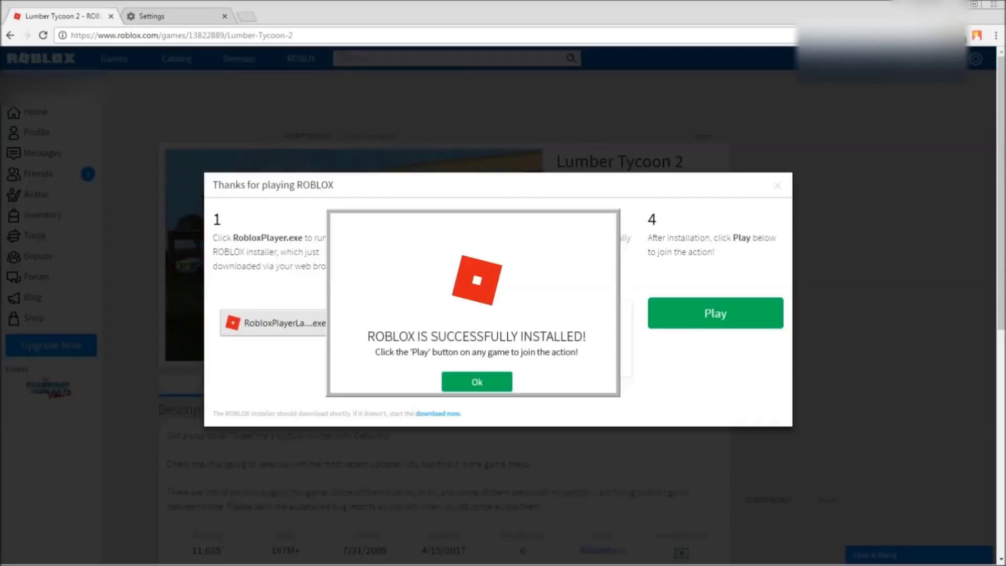
{"action": "left_click", "coordinate": [476, 382]}
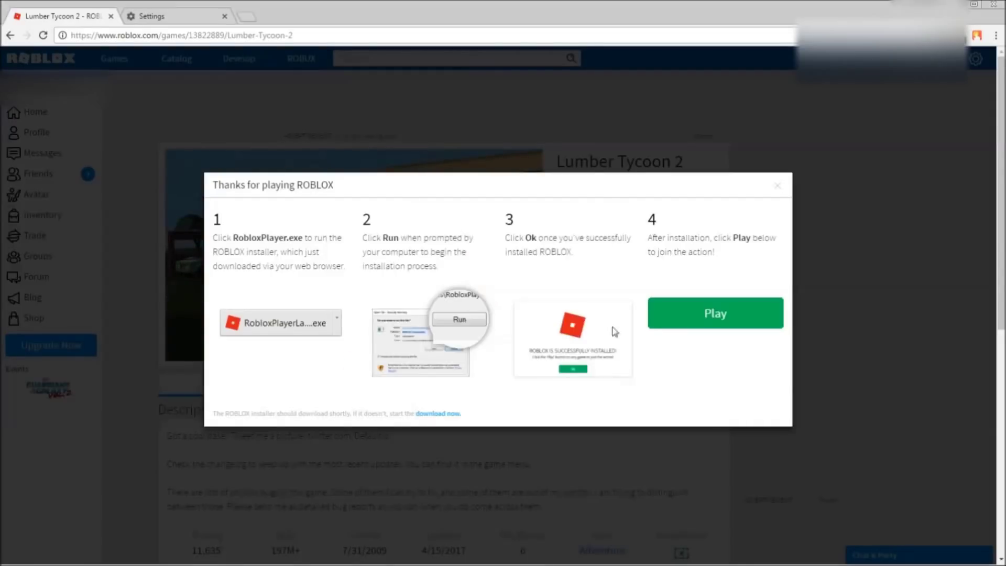
{"action": "left_click", "coordinate": [778, 186]}
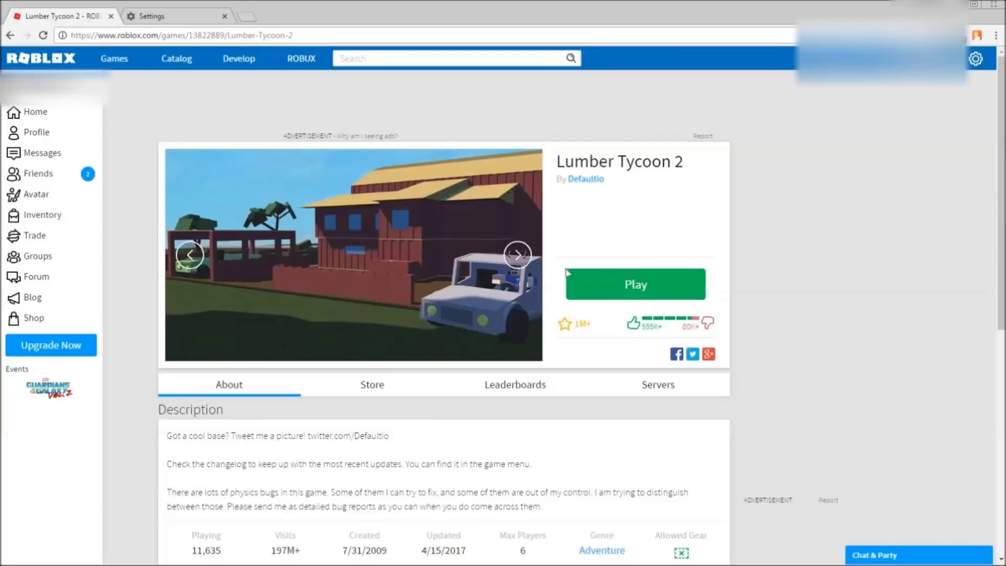
Launch Lumber Tycoon 2 to test the reinstalled player, then close the game window.
{"action": "left_click", "coordinate": [609, 280]}
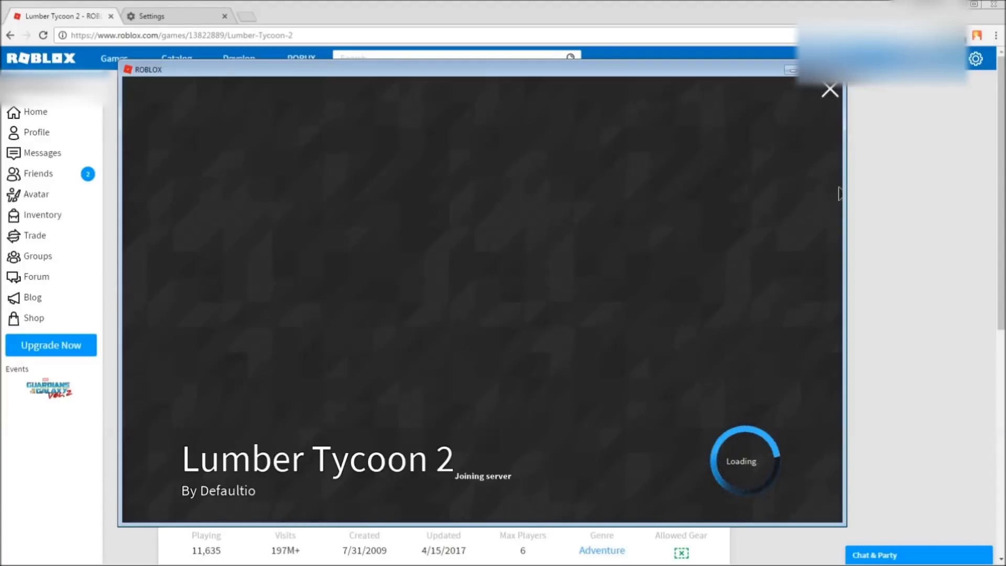
{"action": "left_click", "coordinate": [828, 89]}
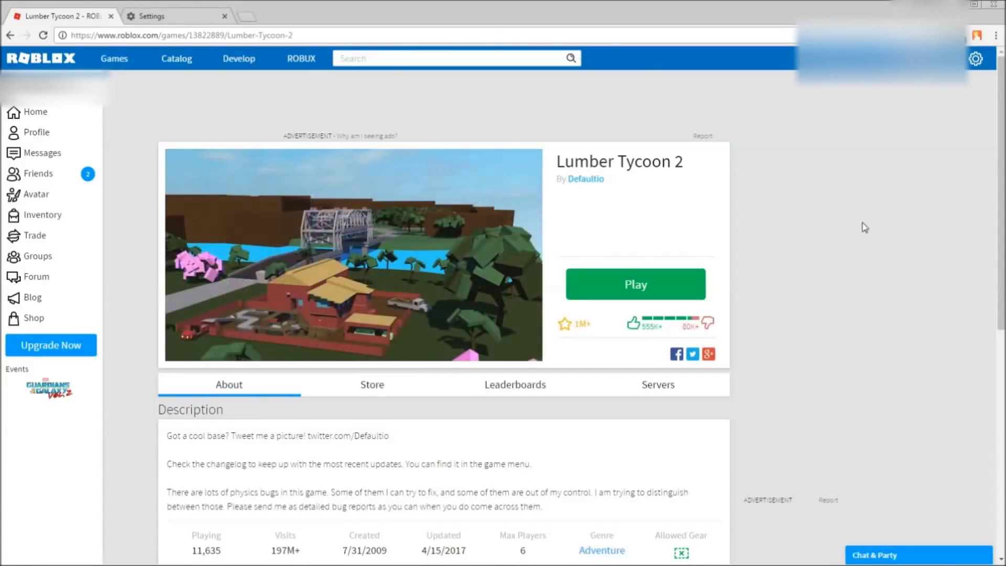